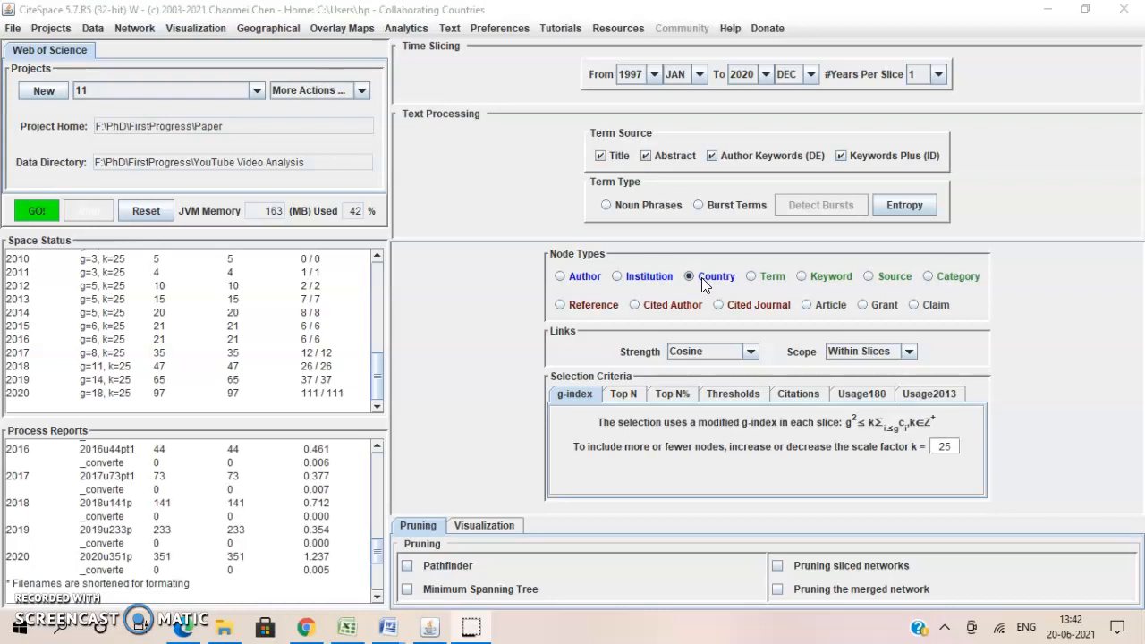
Run the analysis with Country as the node type, visualize the collaboration network and minimize its control panel
click(690, 278)
click(41, 209)
click(434, 309)
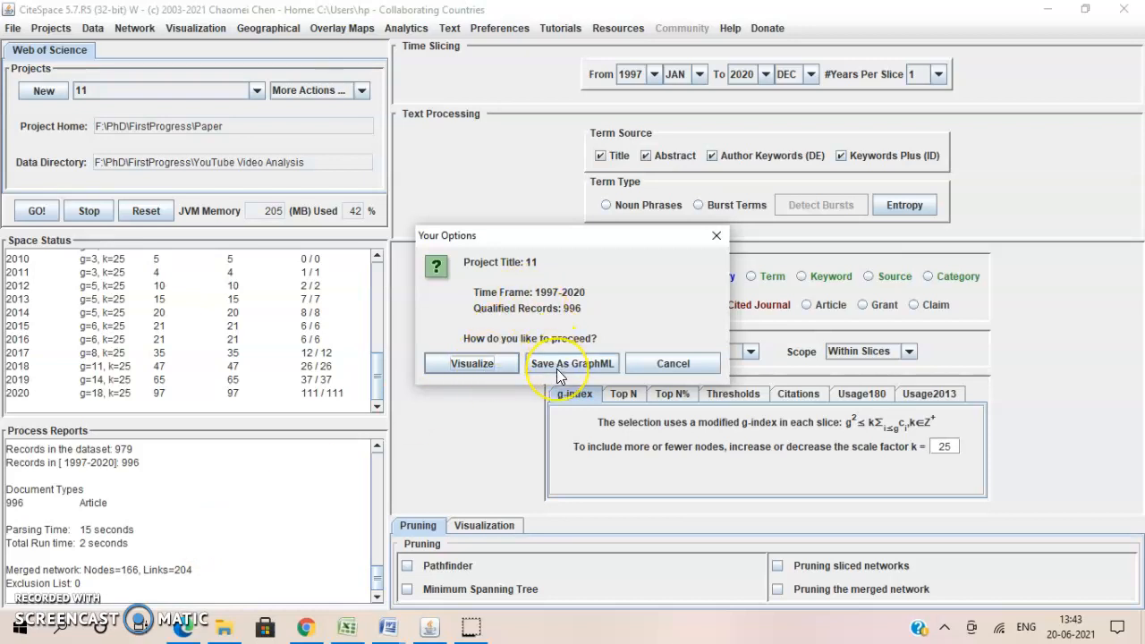
click(472, 365)
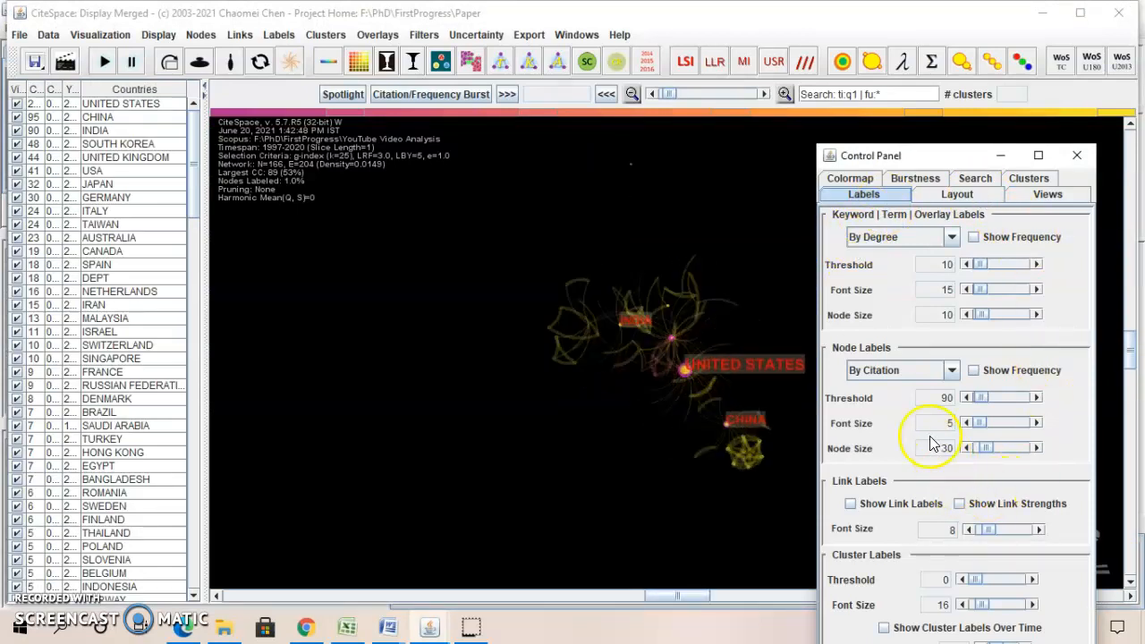
click(1001, 160)
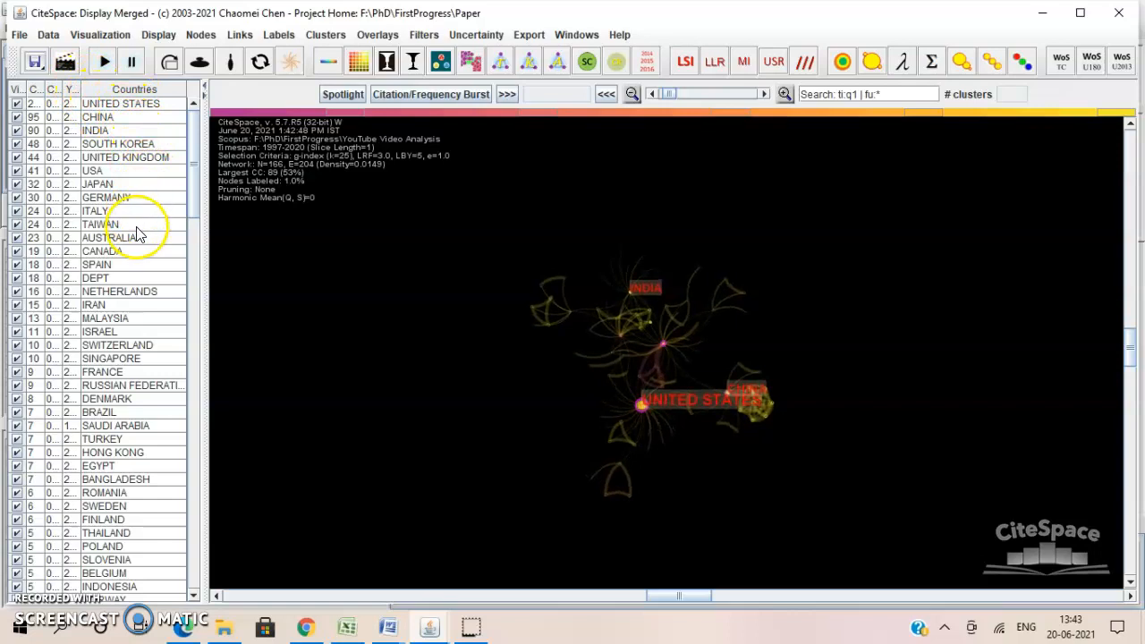
Widen the Count column in the countries table and cycle the country network through different colormaps
drag(47, 89, 76, 90)
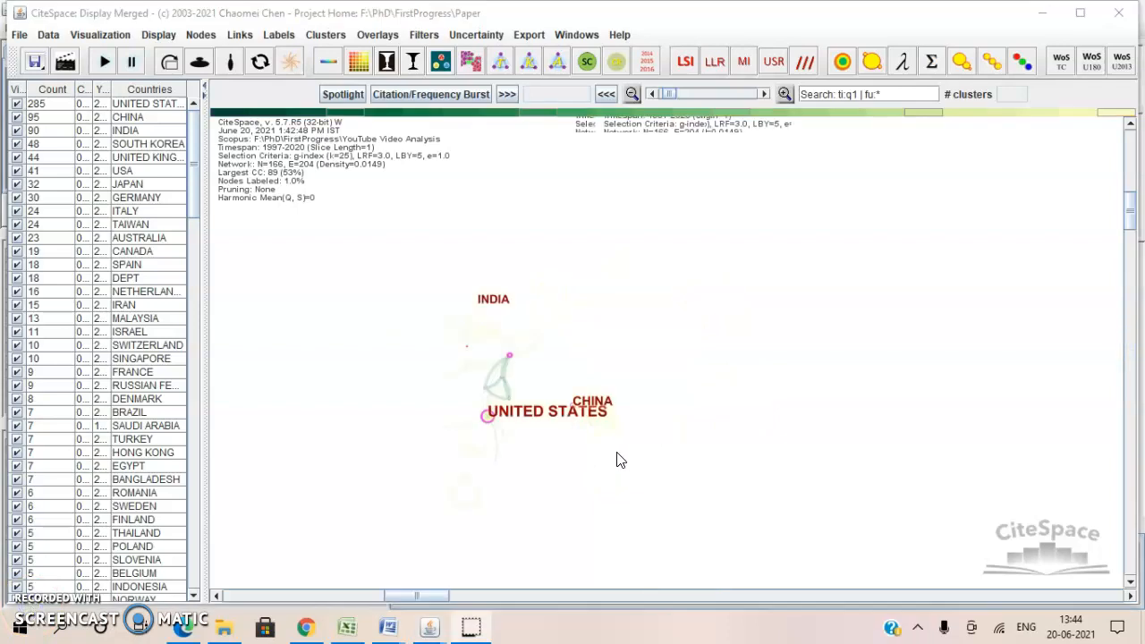
click(328, 64)
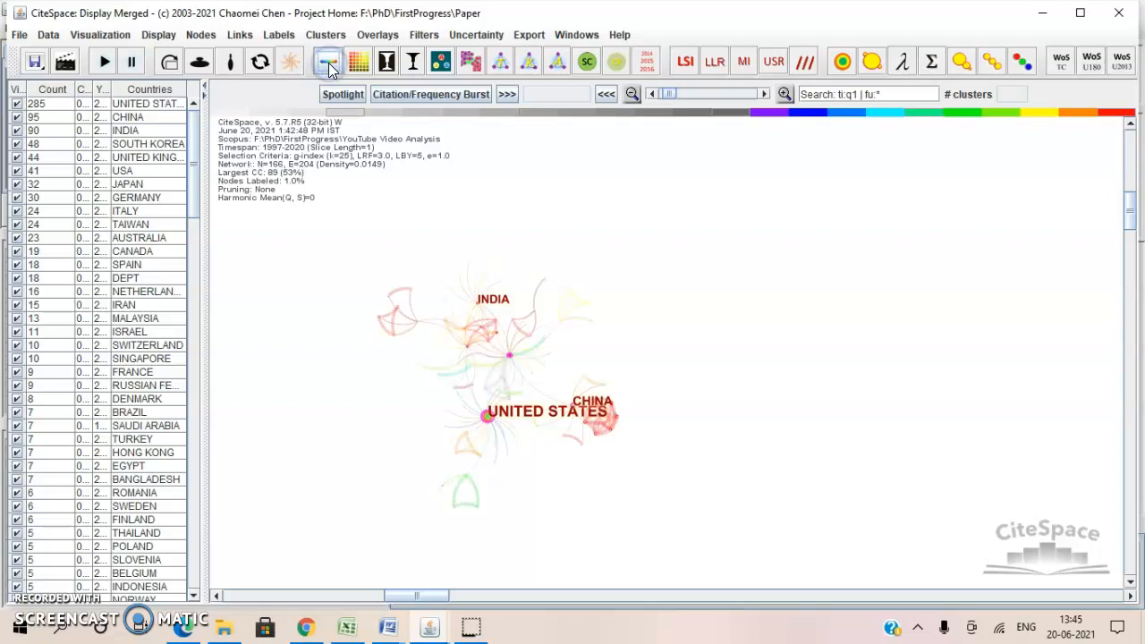
click(329, 64)
click(328, 63)
click(328, 63)
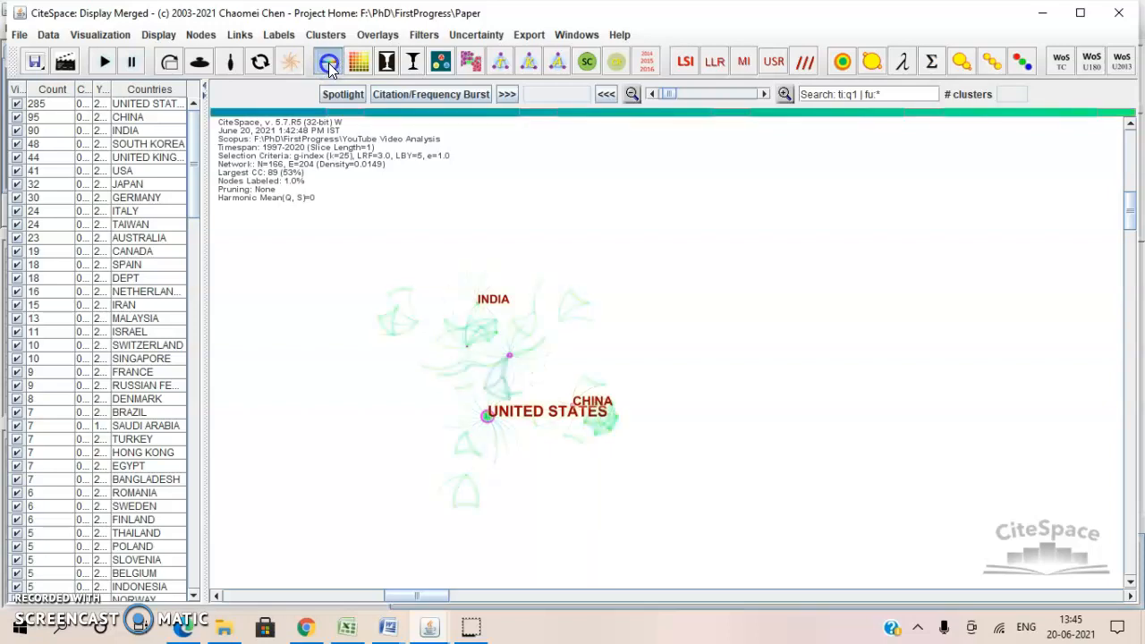
click(329, 64)
click(328, 63)
click(328, 64)
click(328, 63)
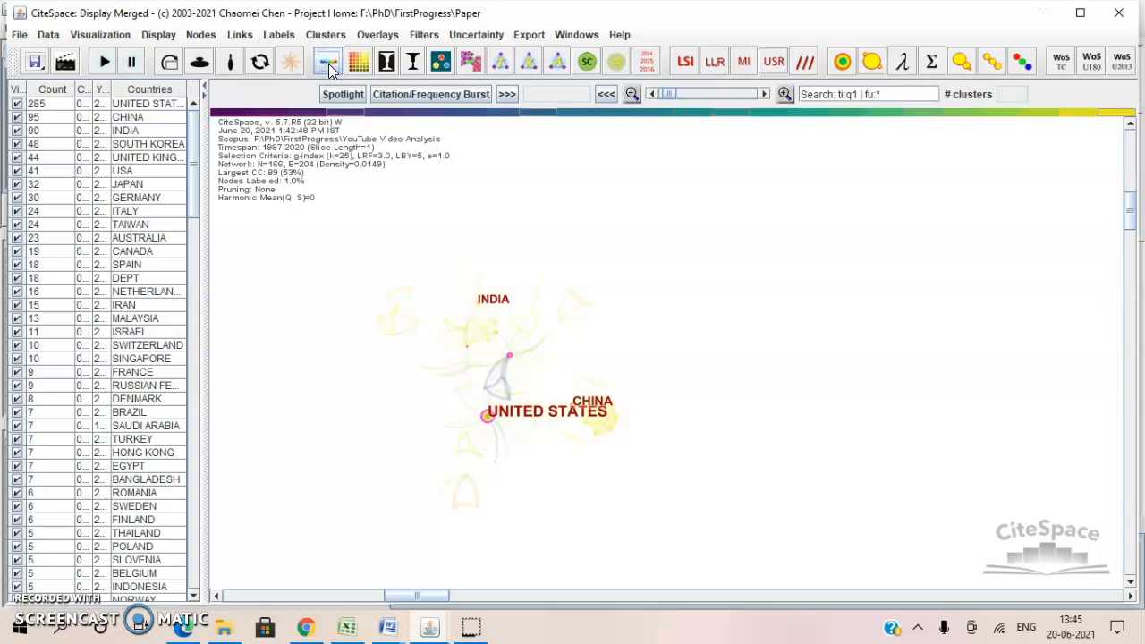
click(328, 64)
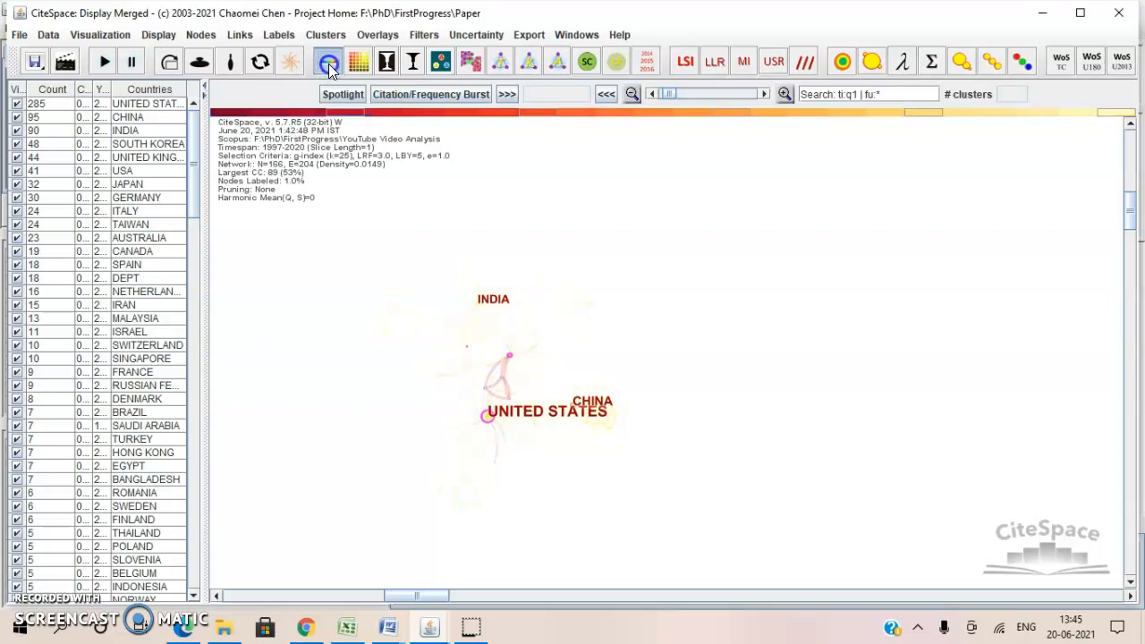
click(329, 64)
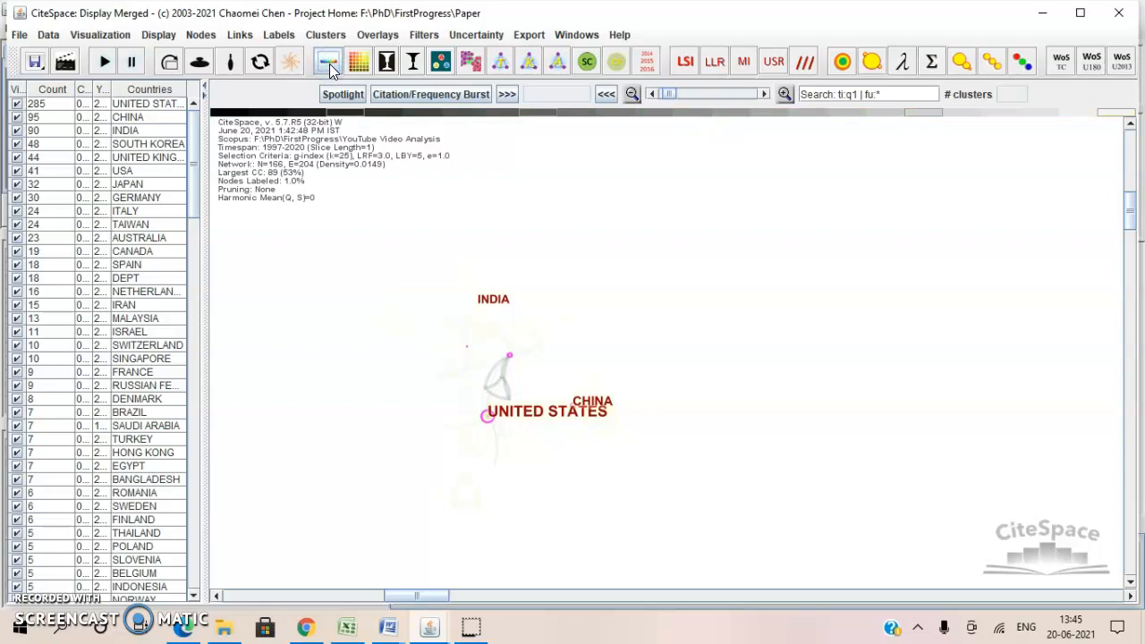
click(330, 64)
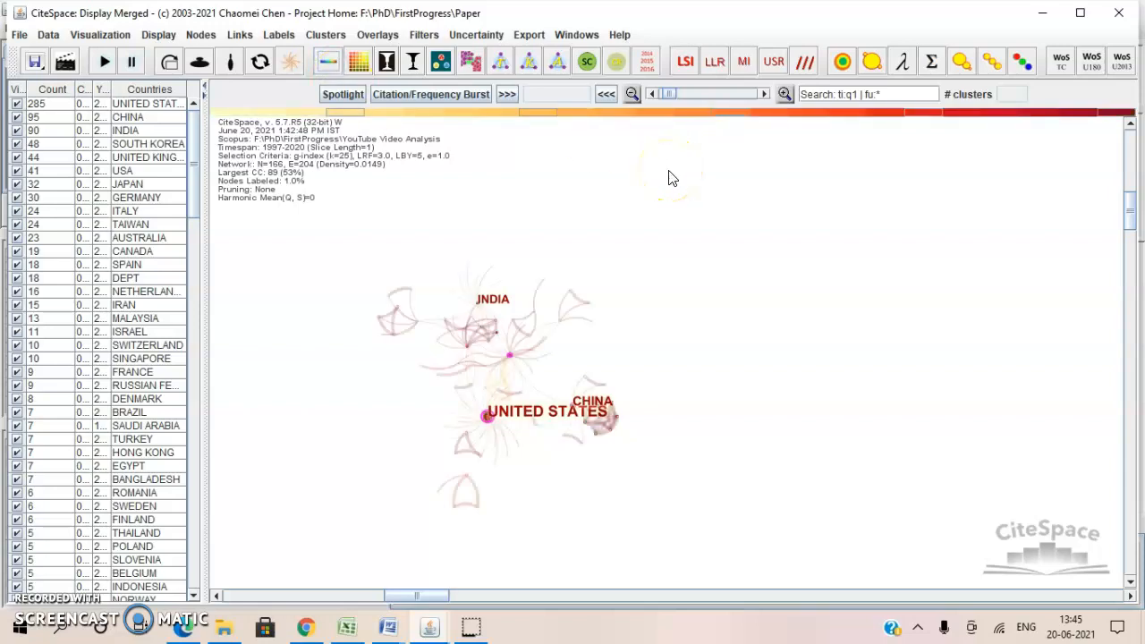
click(469, 62)
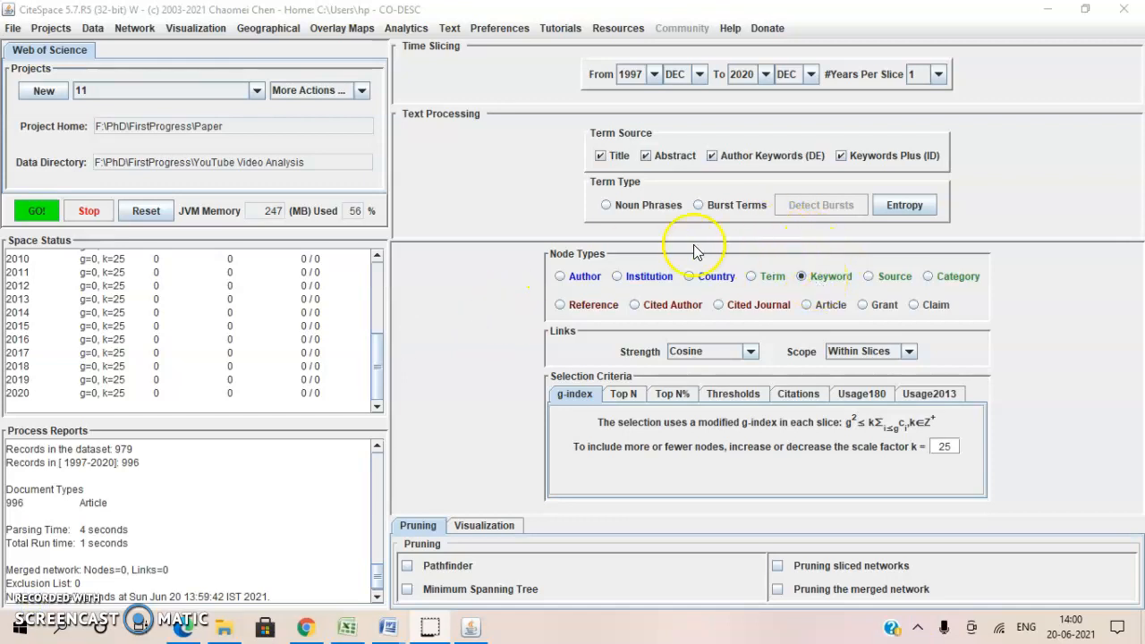
Run the analysis with Keyword as the node type, visualize the network and stop its layout
click(805, 283)
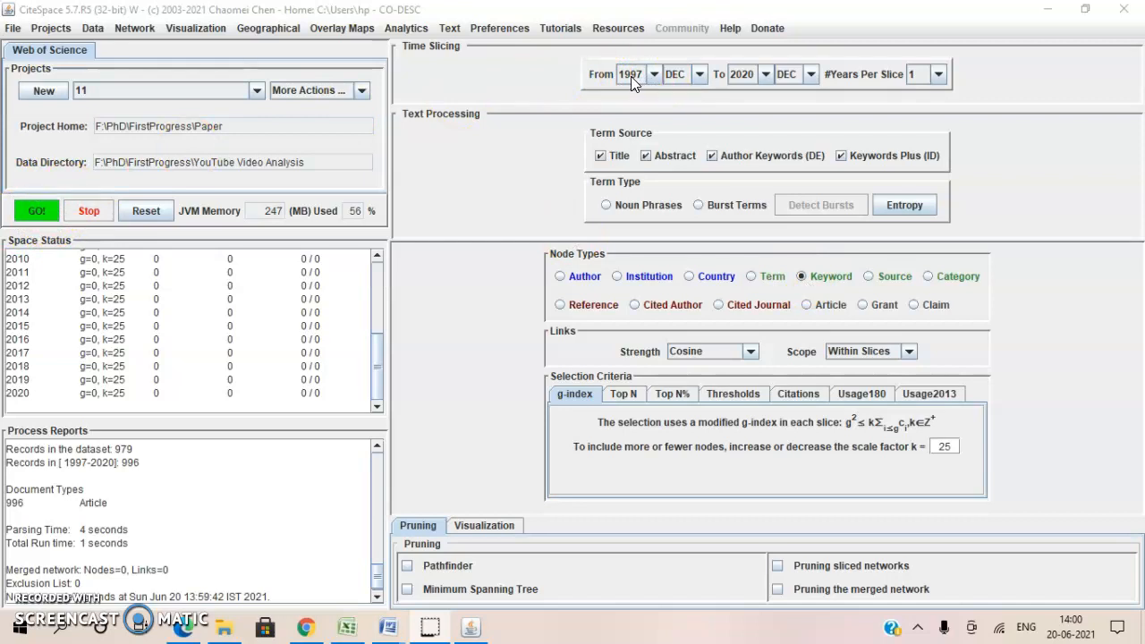
click(37, 208)
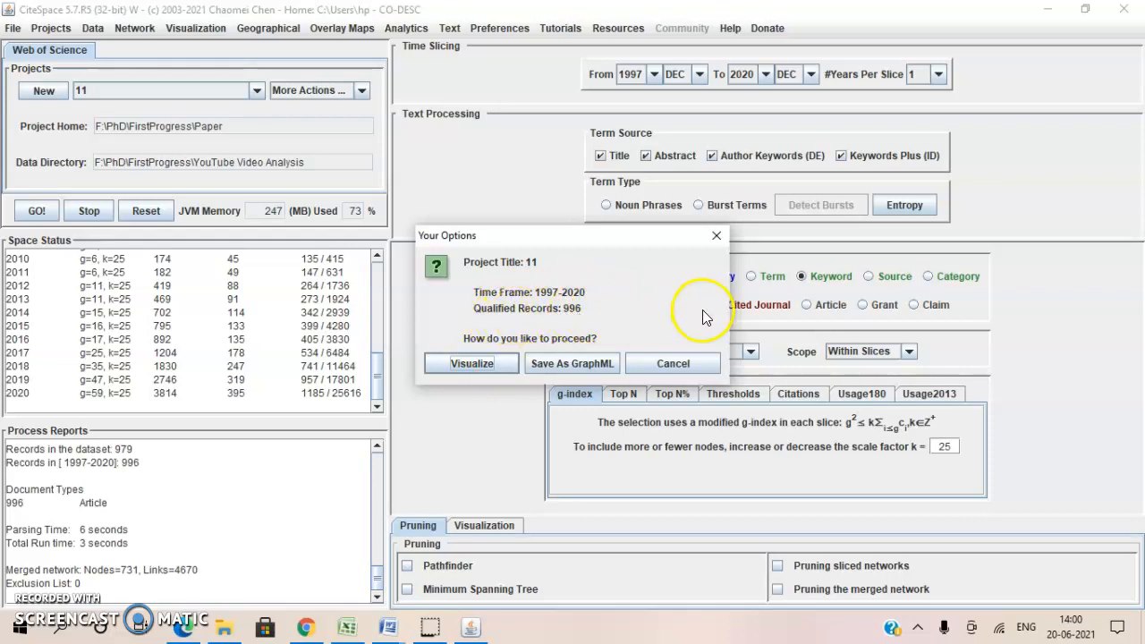
click(506, 364)
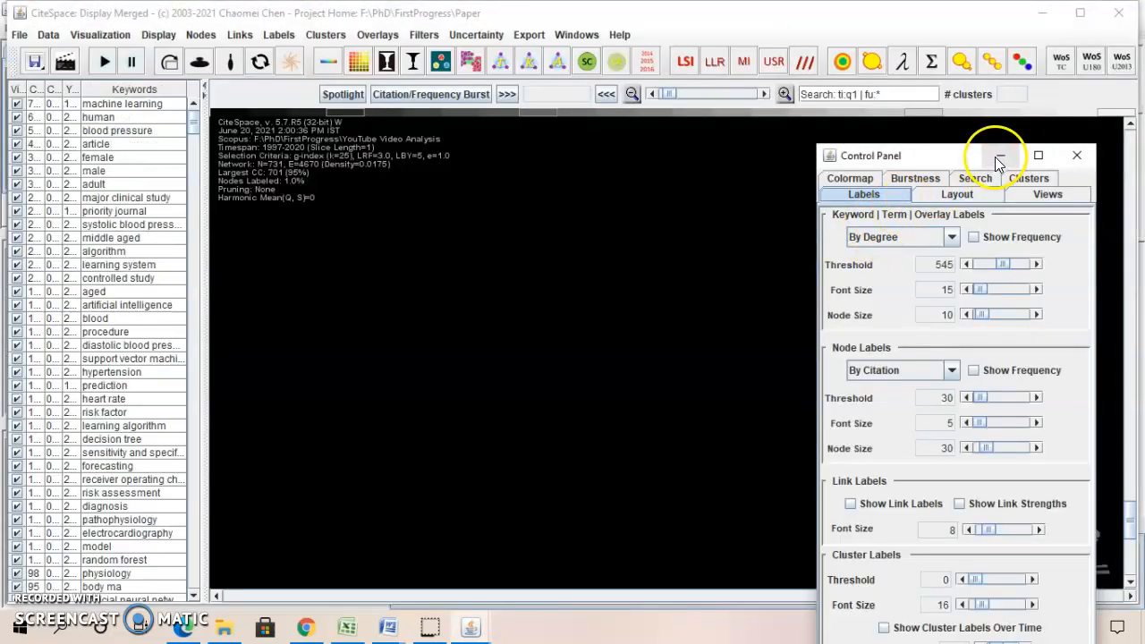
click(996, 155)
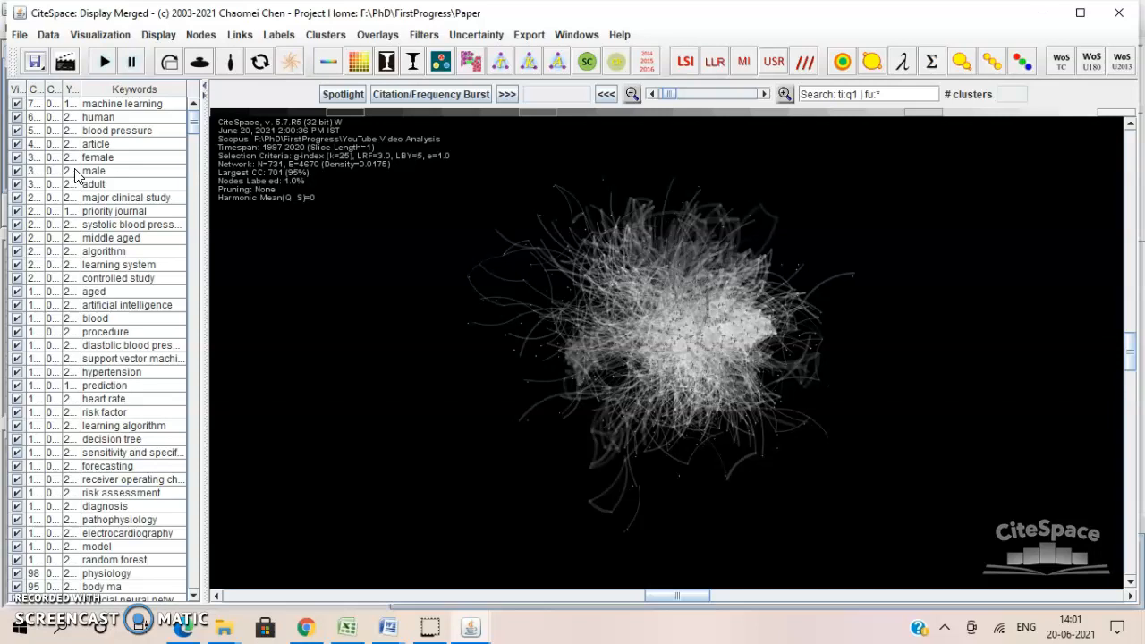
click(424, 276)
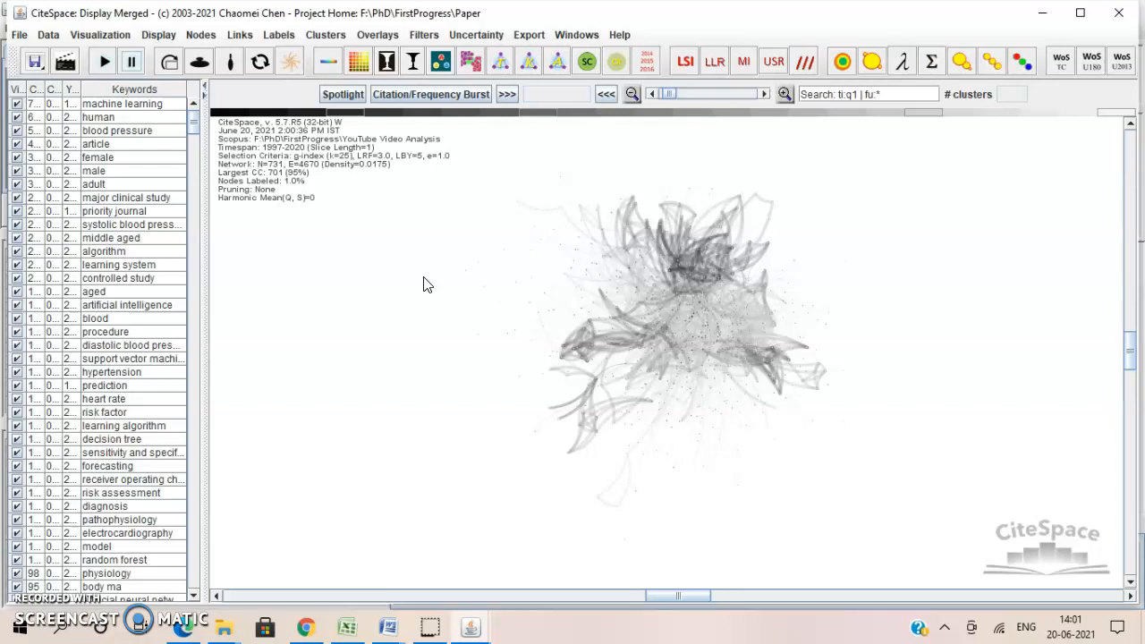
Dismiss the battery notice and cycle the keyword network through different colormaps
click(329, 61)
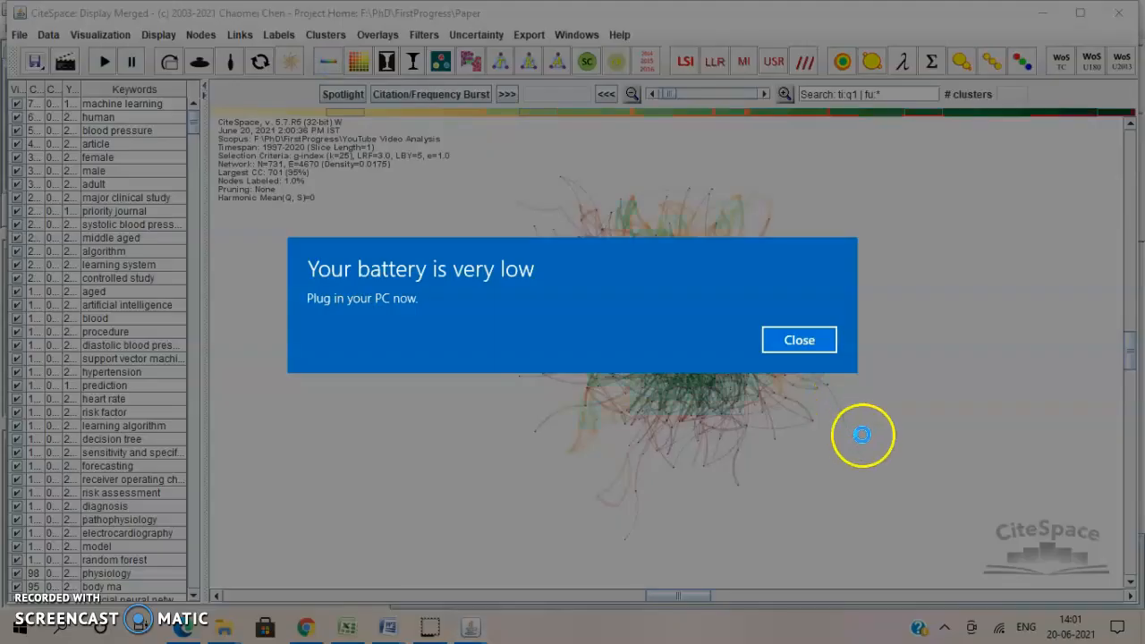
click(810, 342)
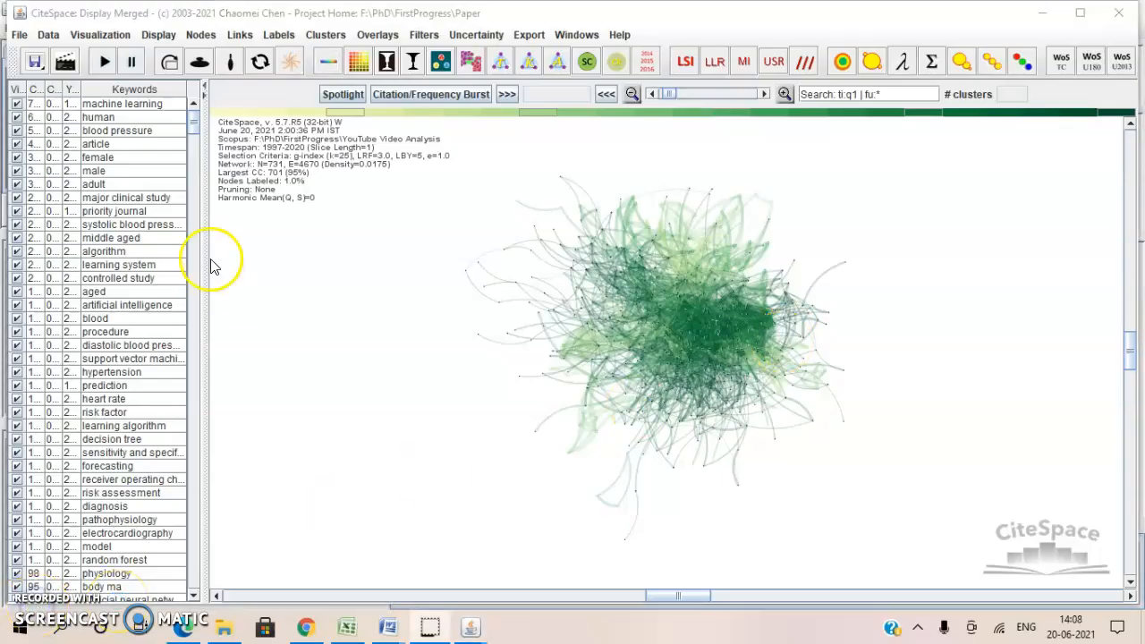
click(334, 63)
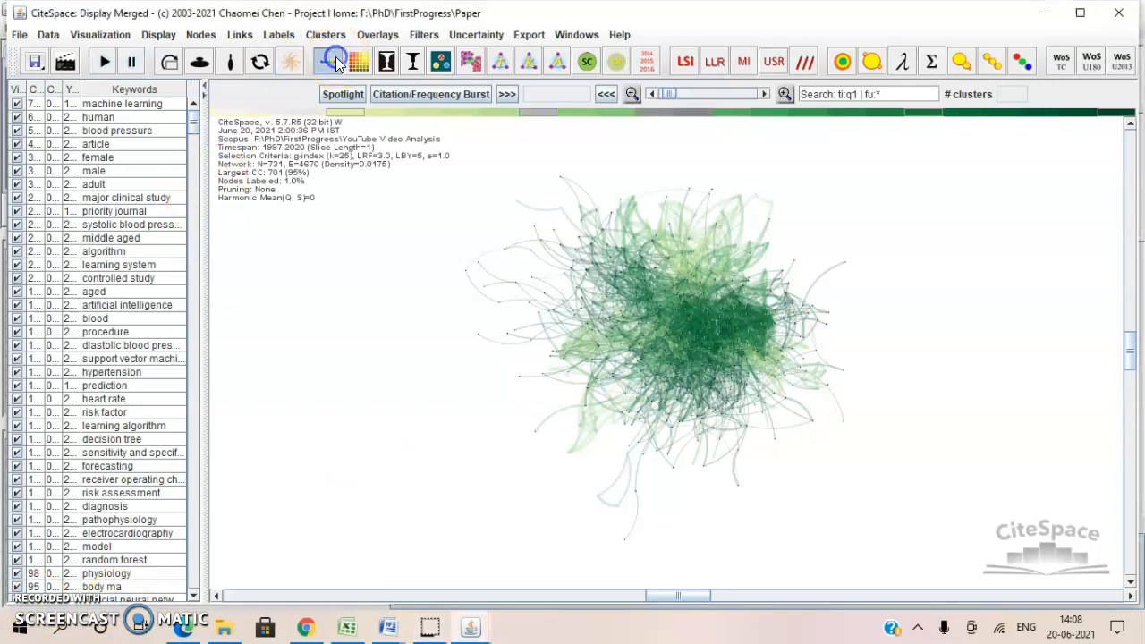
click(330, 63)
click(329, 63)
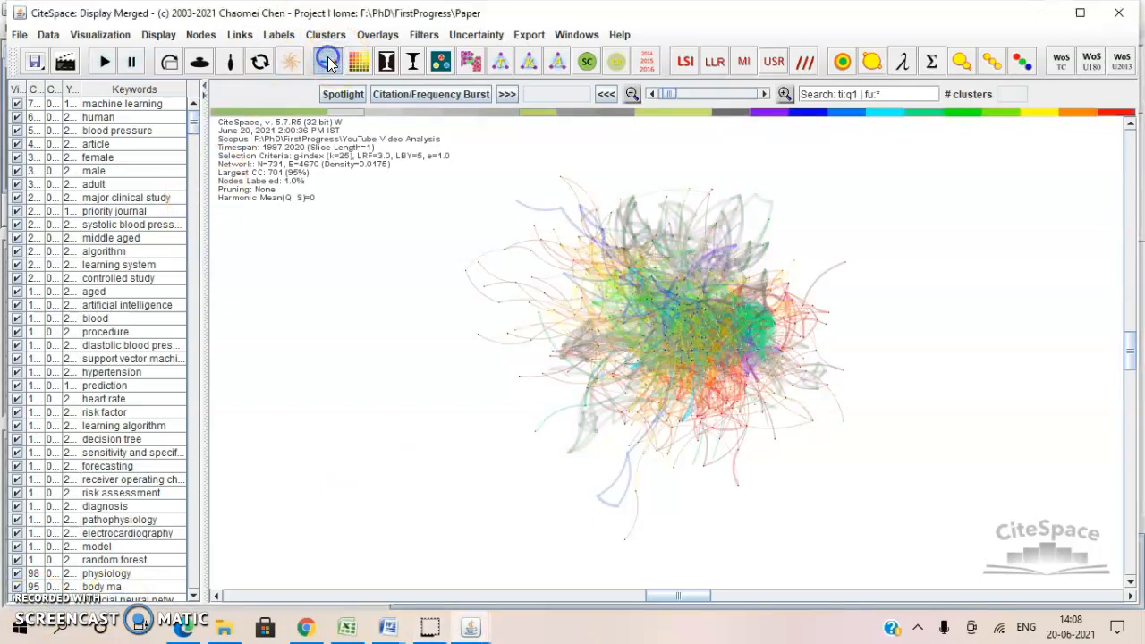
click(329, 63)
click(329, 62)
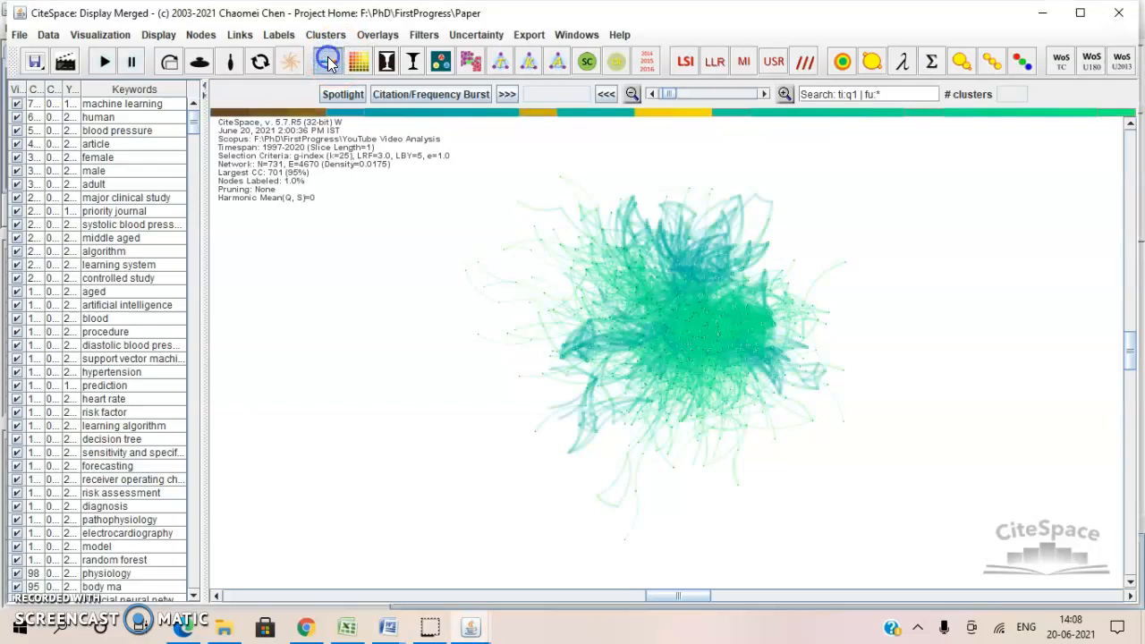
click(329, 62)
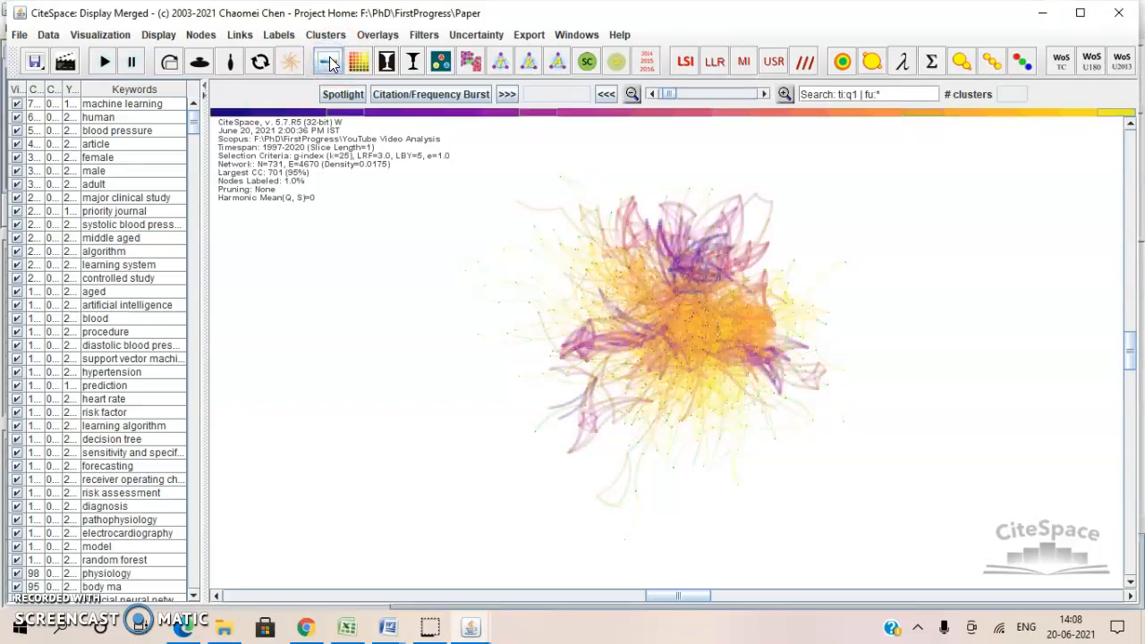
click(467, 62)
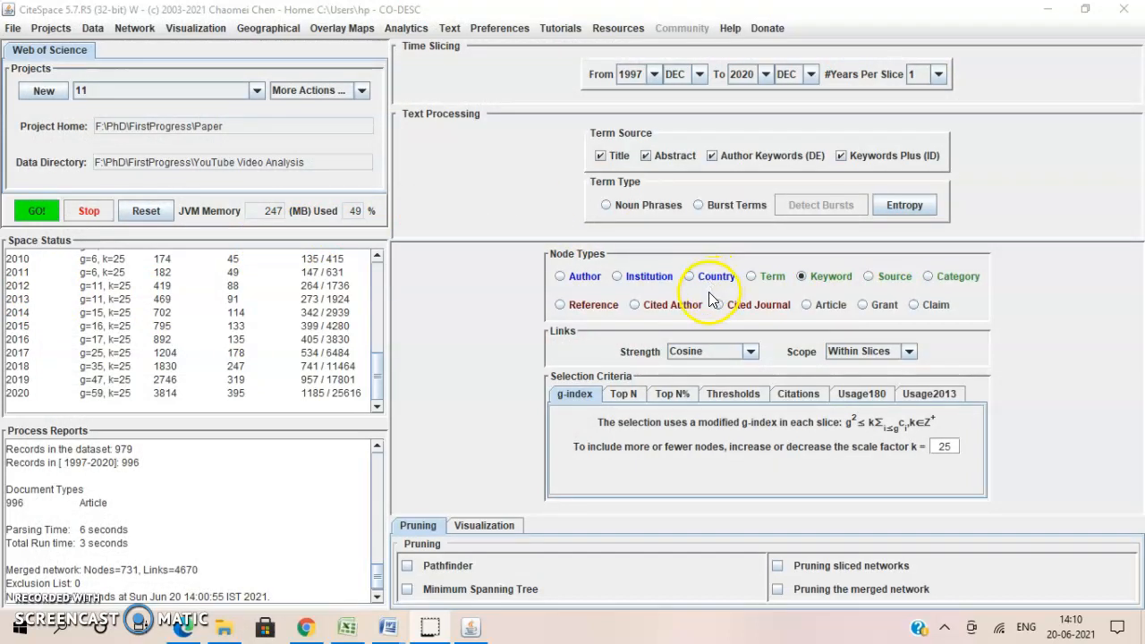
Run the analysis with Article as the node type, answering Yes to splitting the network by year, and minimize the control panel
click(806, 306)
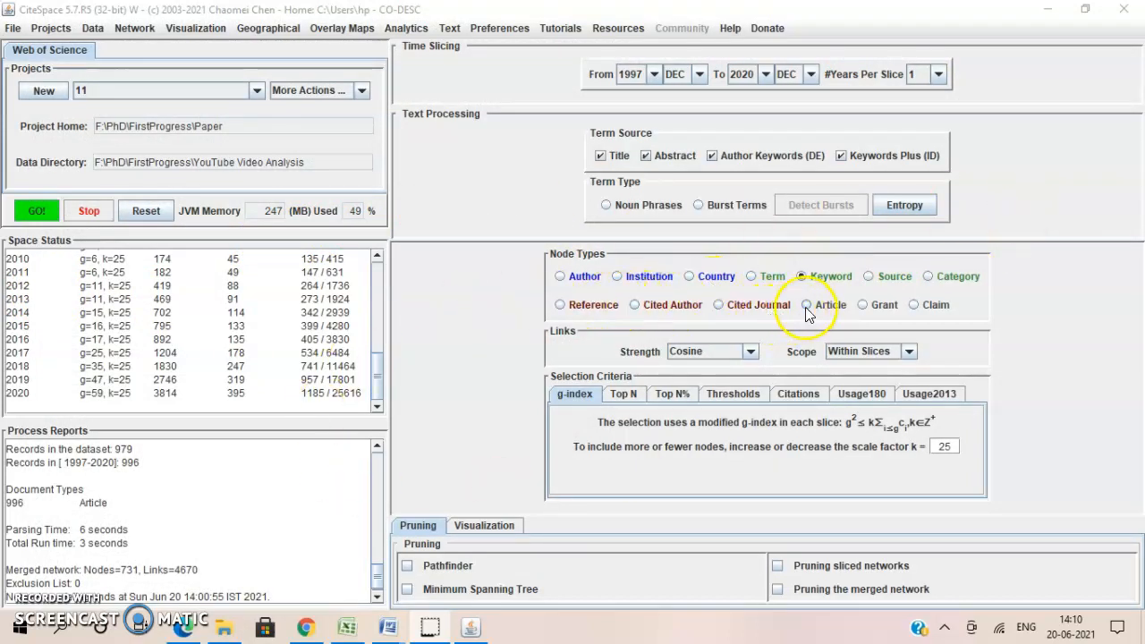
click(38, 211)
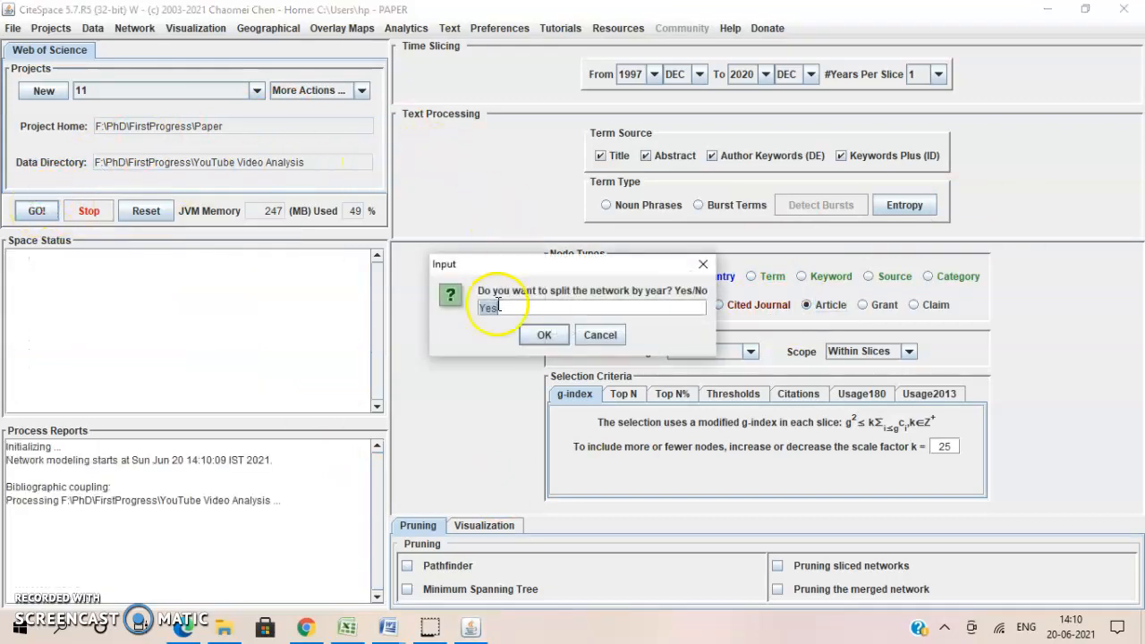
click(536, 334)
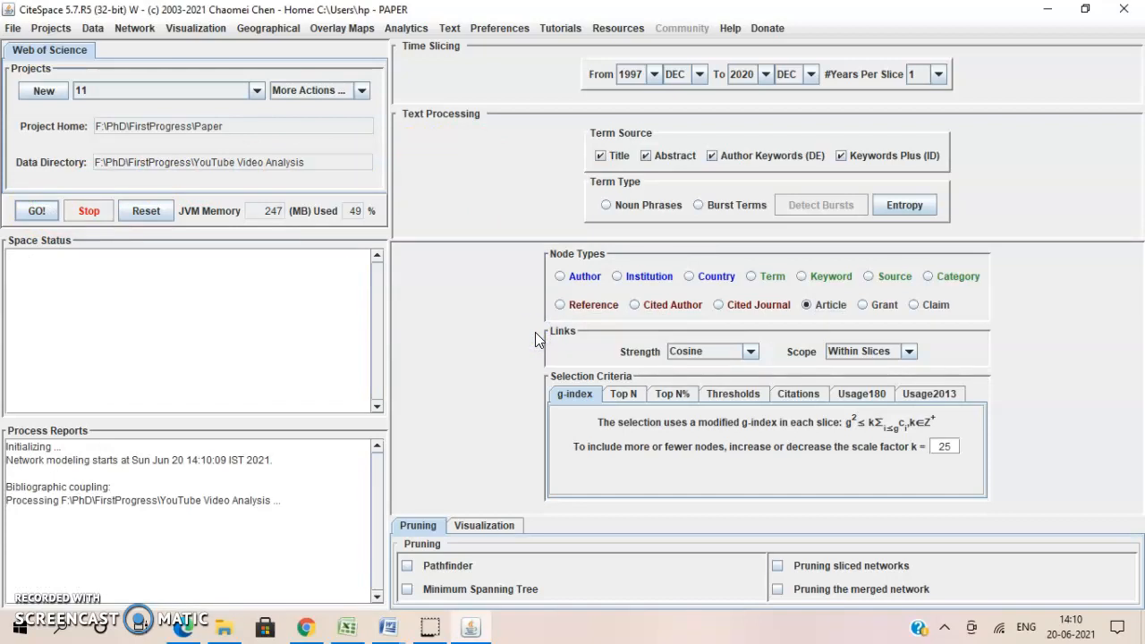
mouse_move(483, 639)
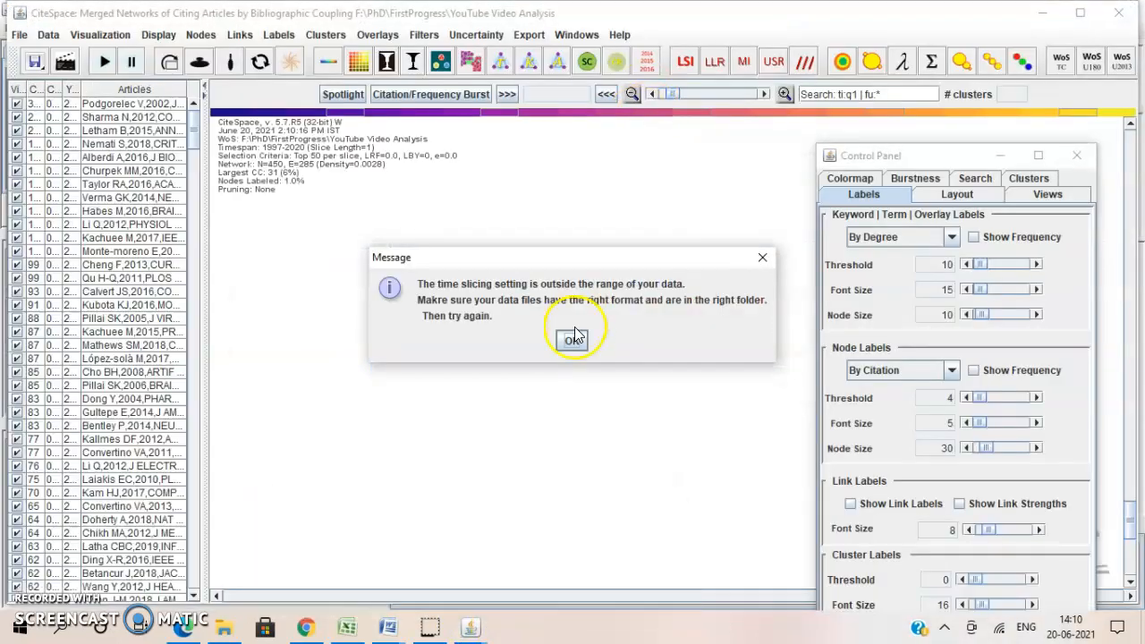
click(578, 336)
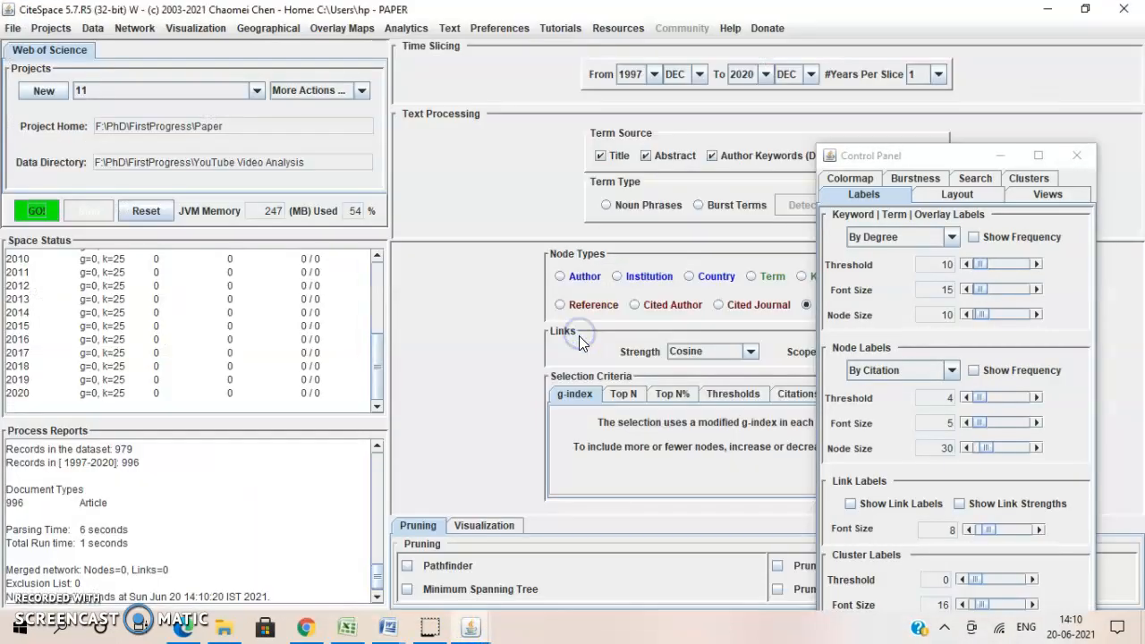
click(1001, 155)
Stop the layout of the merged network of citing articles and close its window
mouse_move(480, 633)
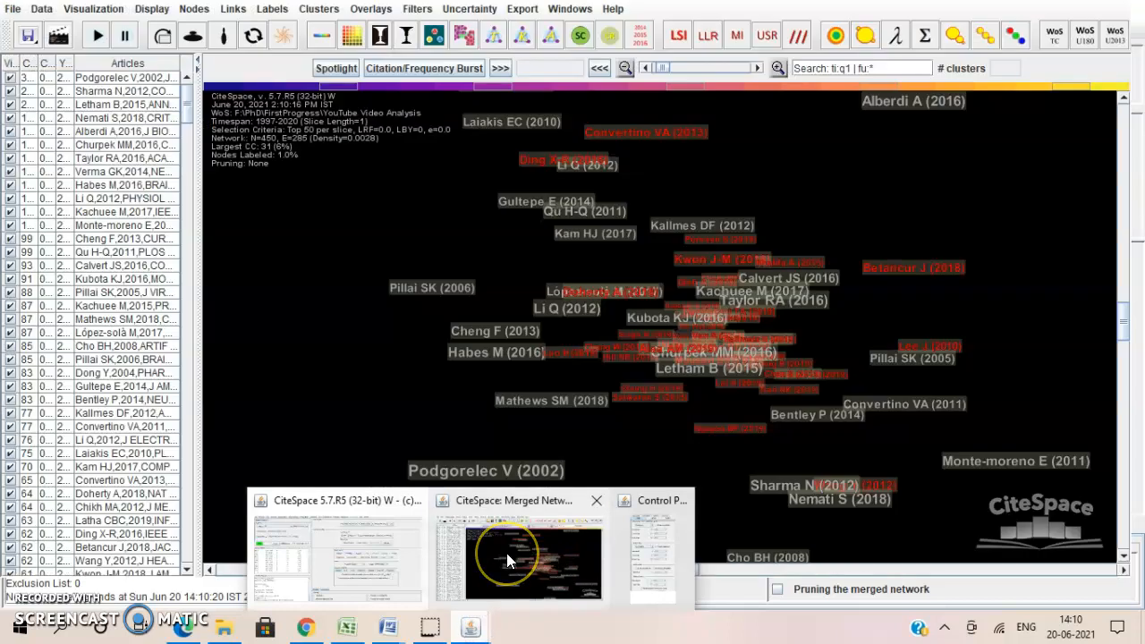
click(506, 553)
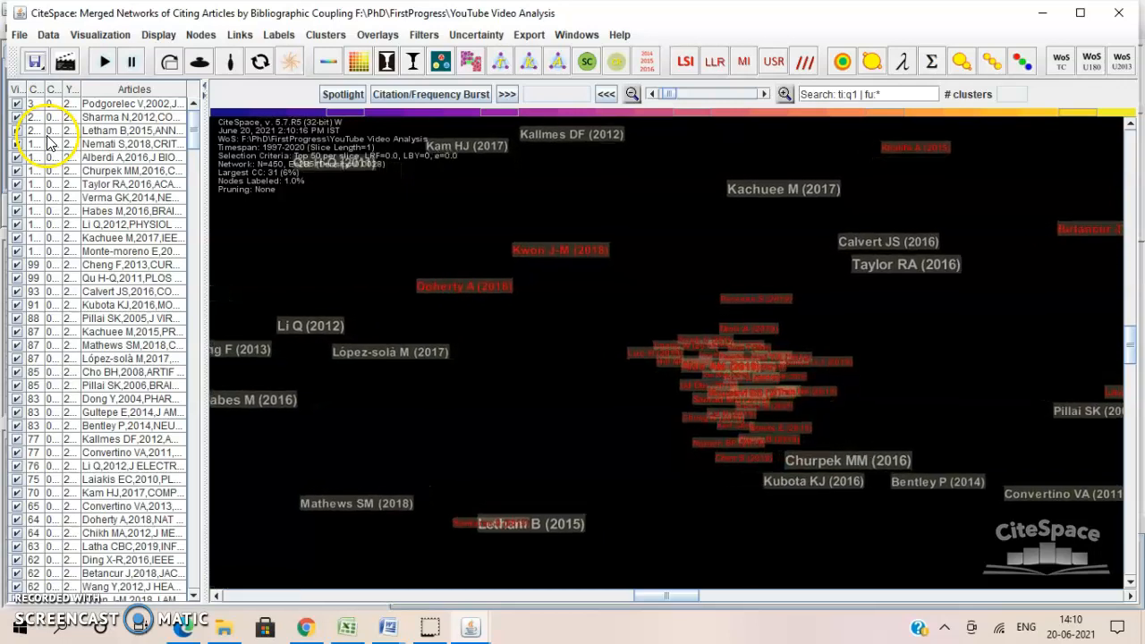
click(130, 62)
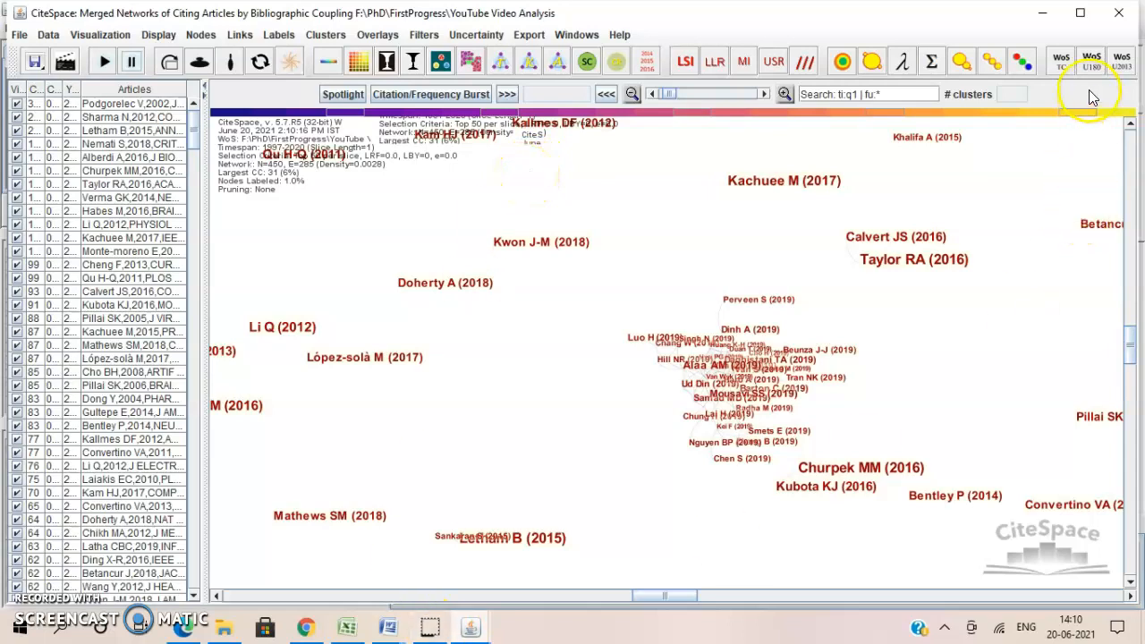
click(1116, 13)
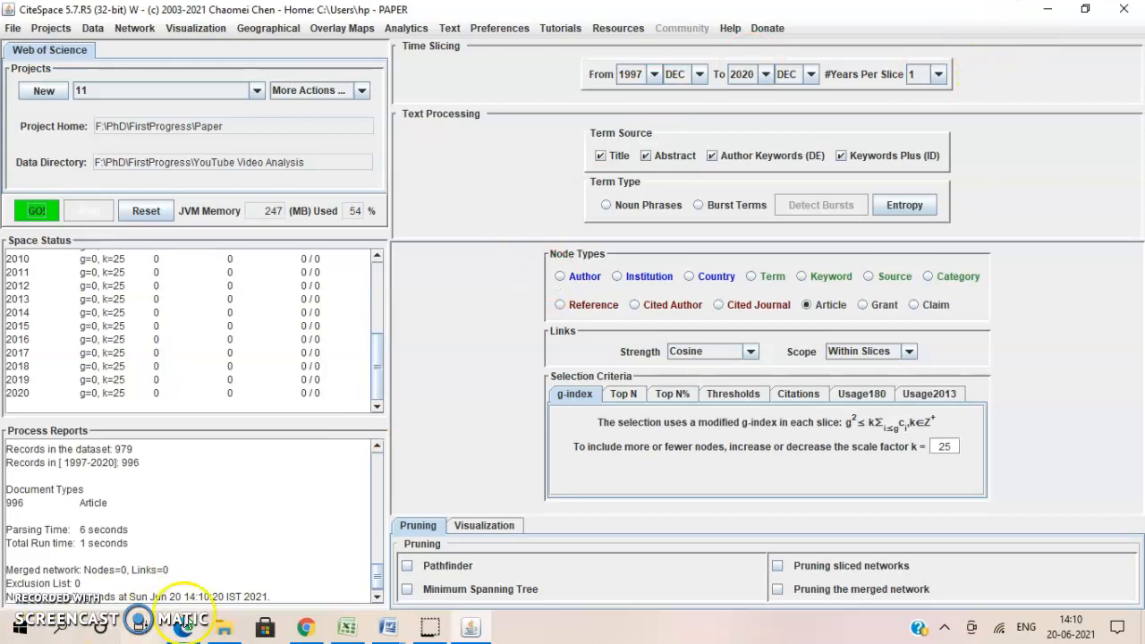
click(425, 631)
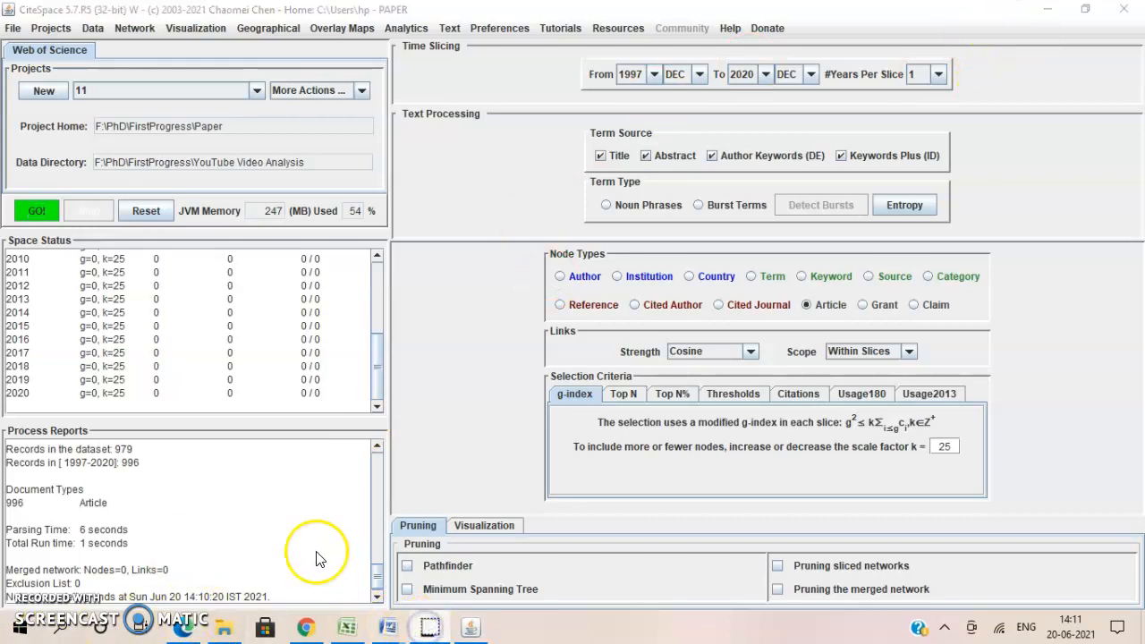